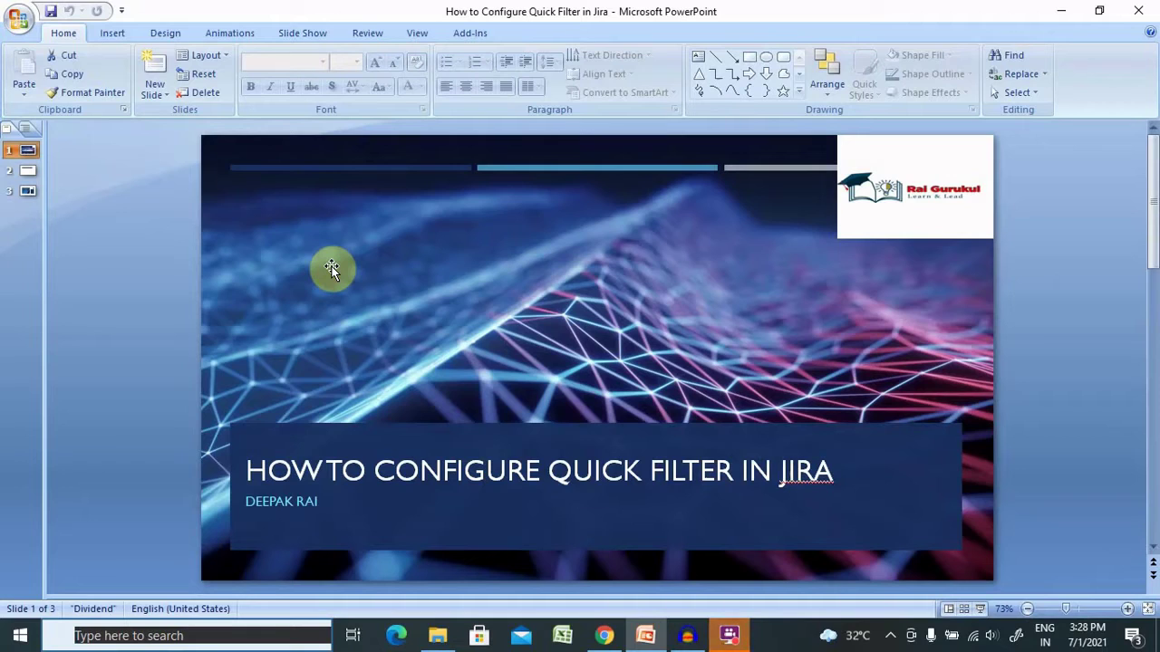
# View the Agenda slide, and switch to Jira in Chrome to open the Sample Scrum Project
pyautogui.click(36, 172)
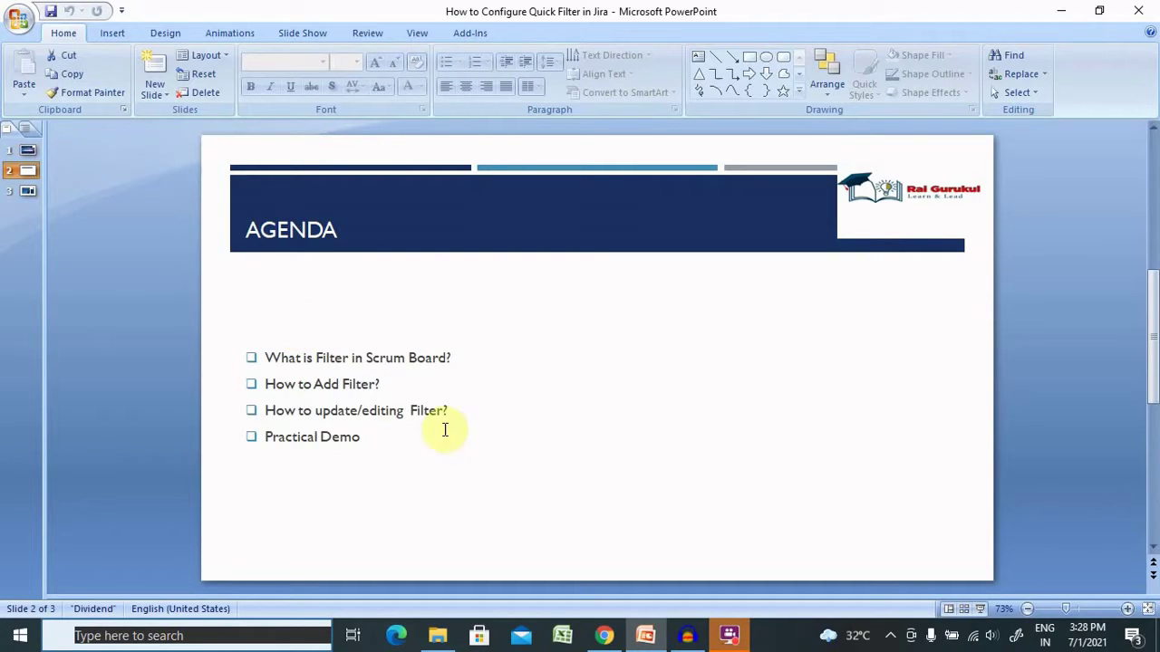
pyautogui.click(605, 638)
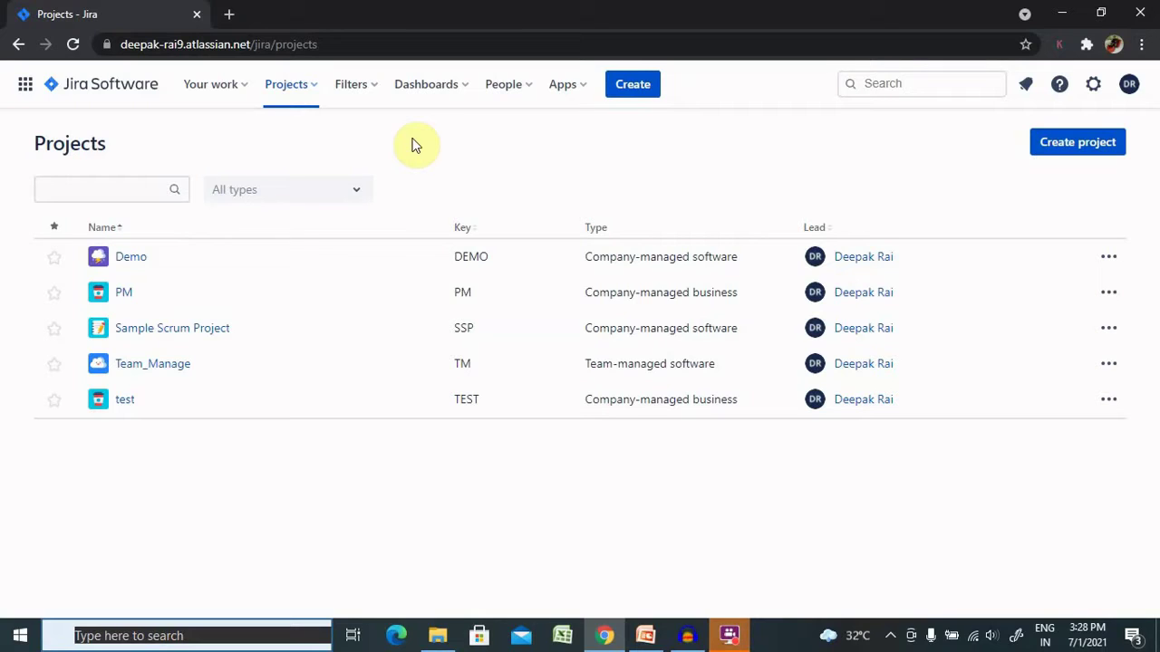
pyautogui.click(182, 332)
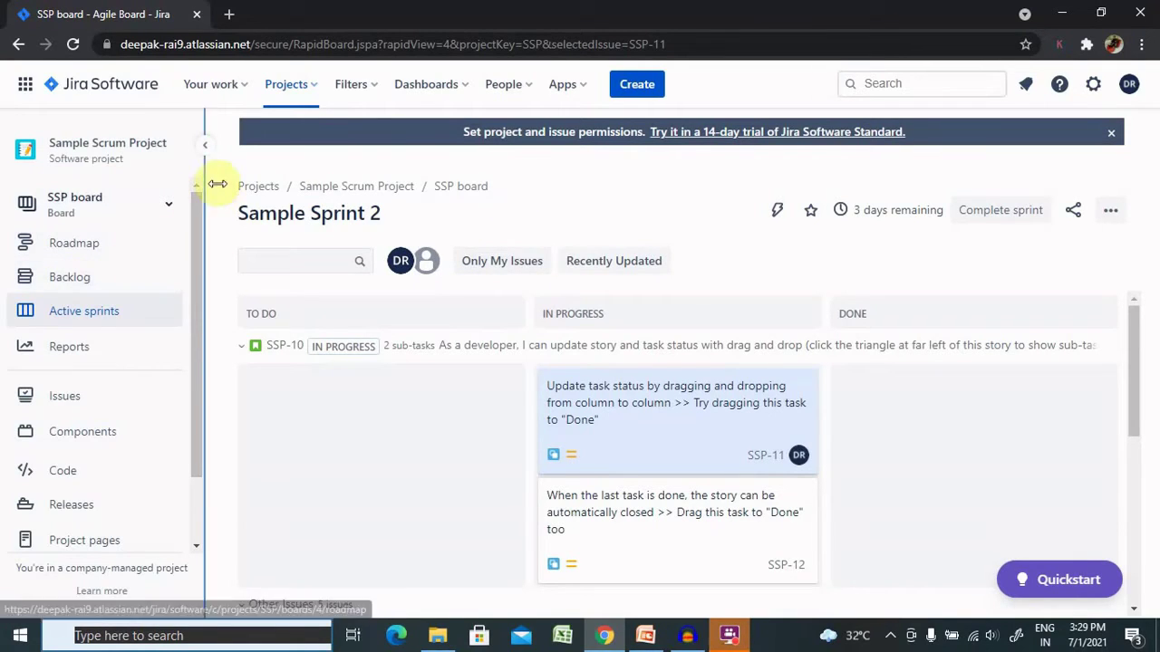
# Return to the list of all projects and open the Demo project
pyautogui.click(293, 102)
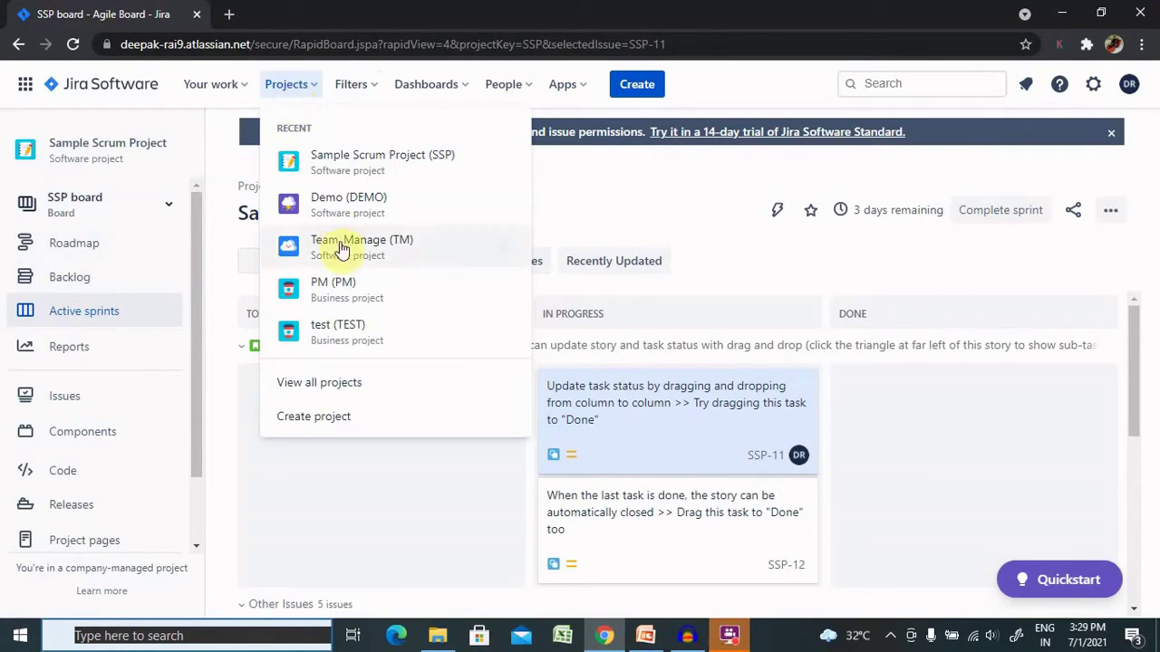
pyautogui.click(322, 382)
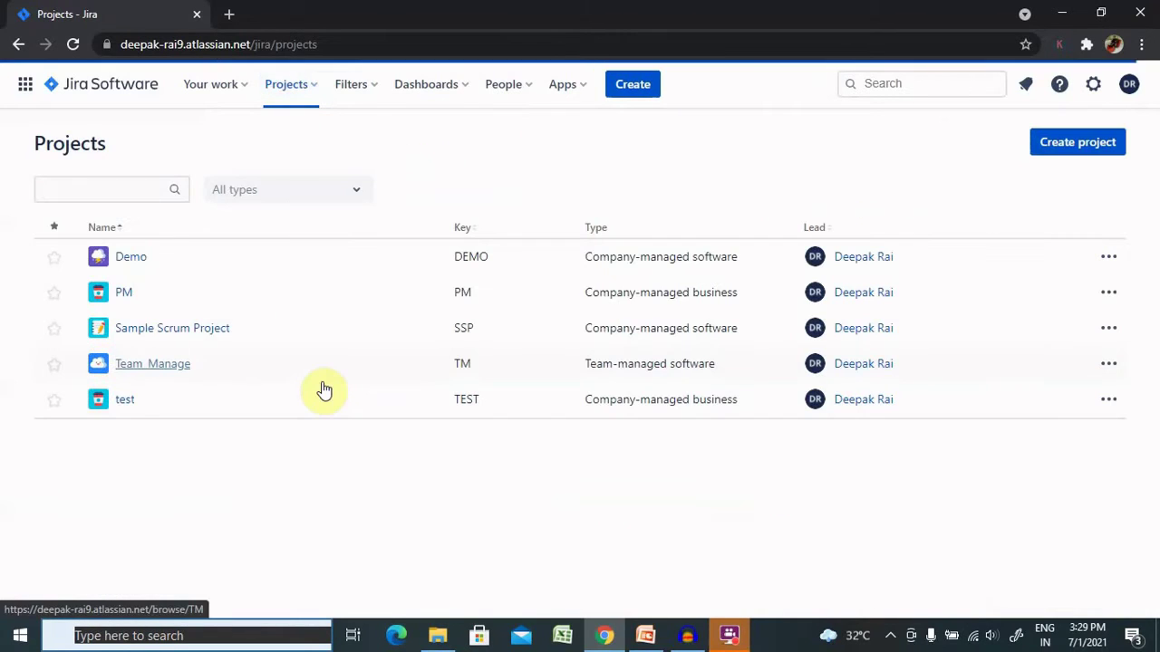
pyautogui.click(129, 258)
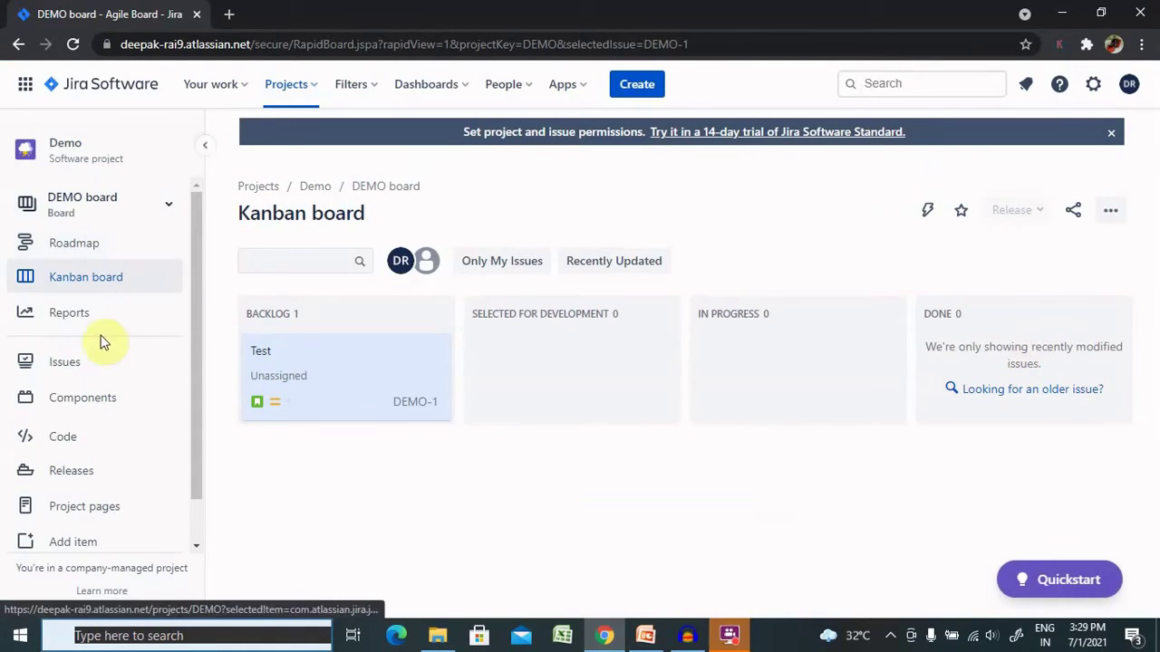
# Open the Quick Filters page in the DEMO board's settings
pyautogui.moveTo(173, 251)
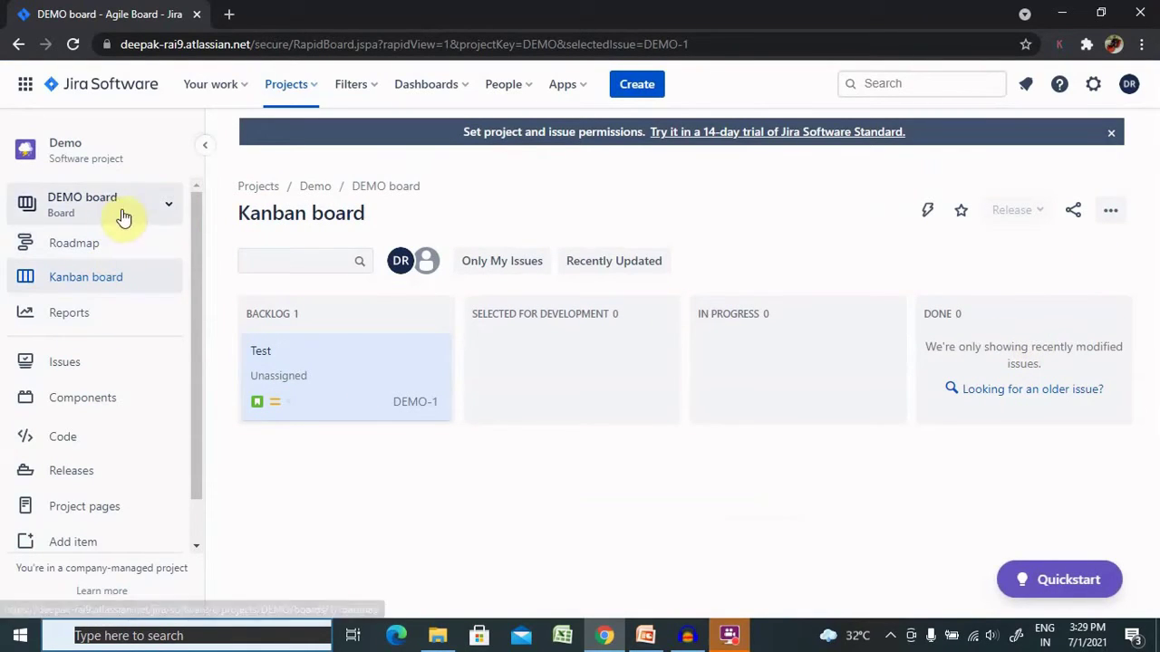
pyautogui.click(1113, 216)
pyautogui.click(997, 247)
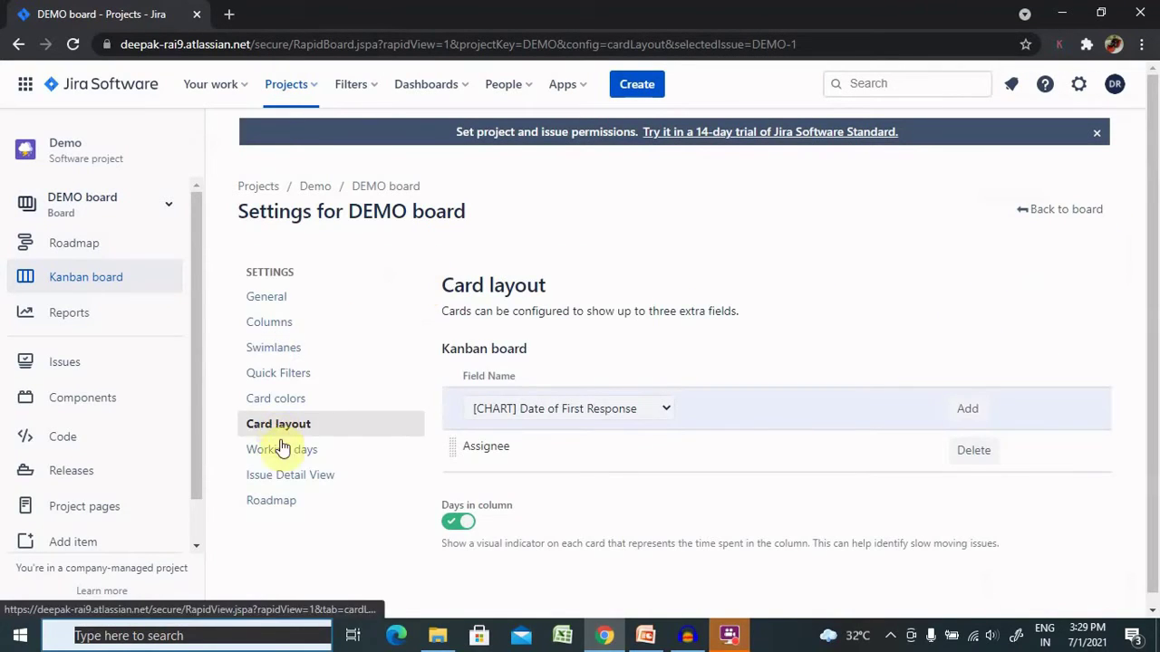
pyautogui.click(280, 375)
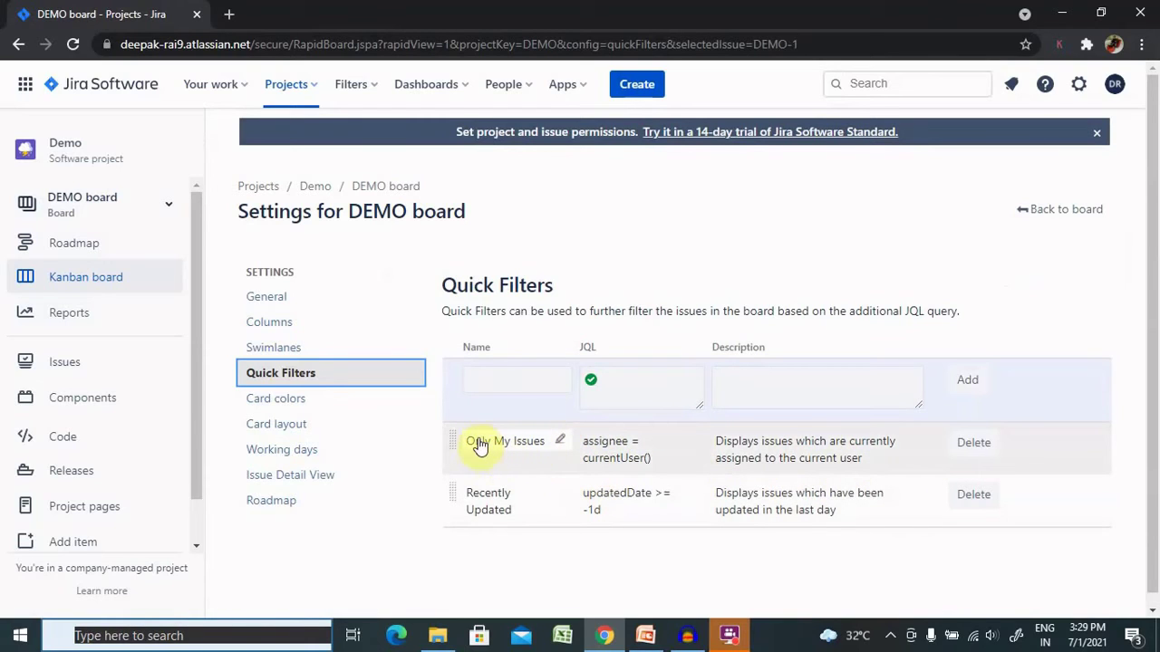
# Enter newfilter as the name of the new quick filter
pyautogui.click(503, 380)
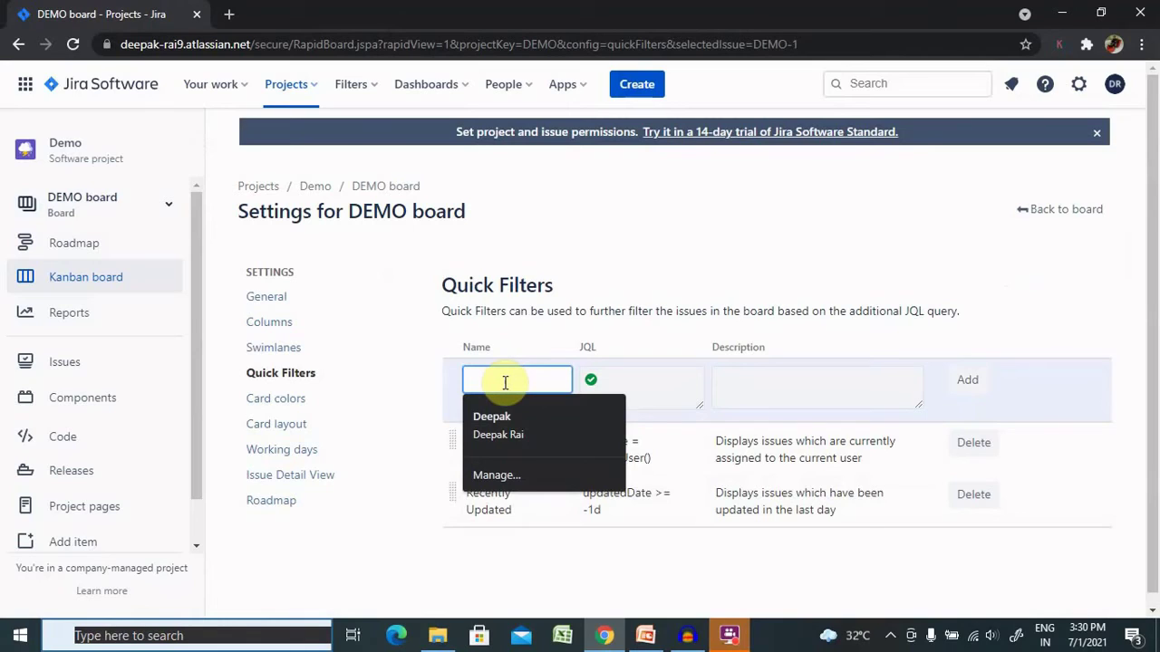
pyautogui.write('newfilter')
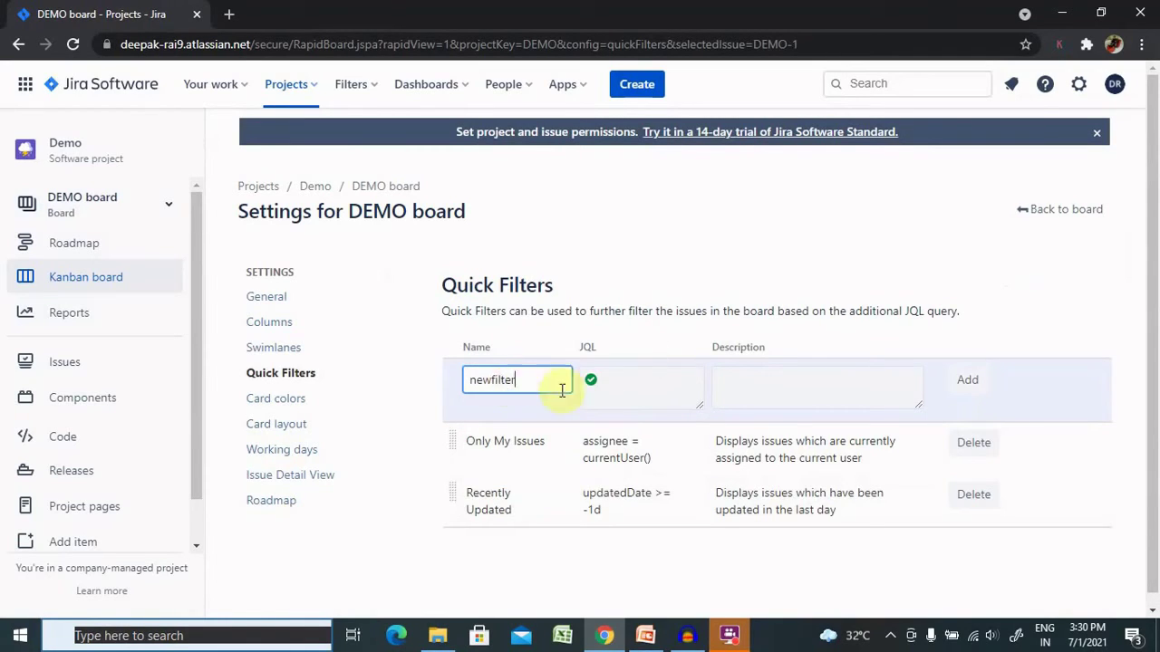
pyautogui.click(634, 396)
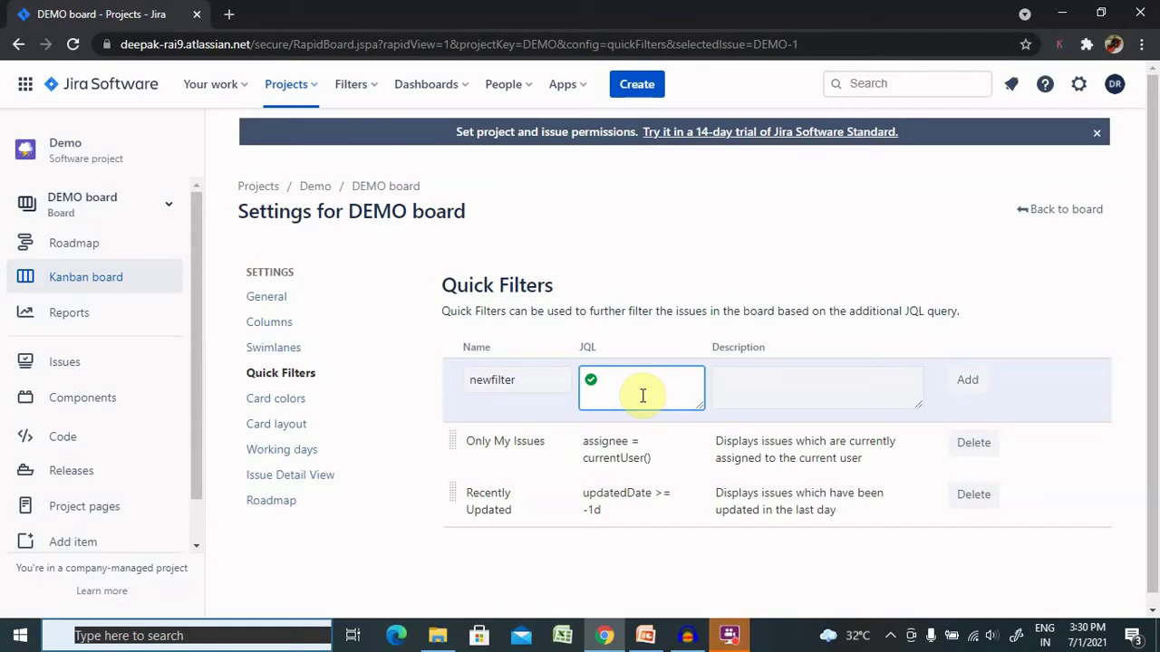
pyautogui.click(640, 388)
pyautogui.click(834, 371)
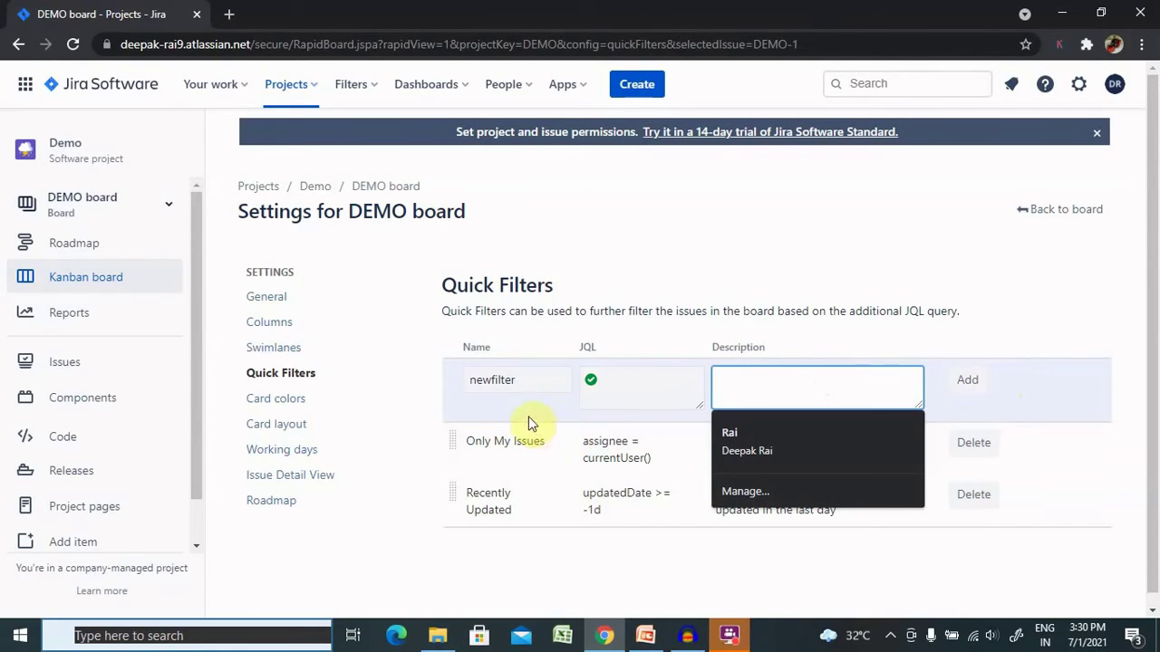
# Set the new filter's JQL to assignee in membersOf("bugfix")
pyautogui.click(617, 382)
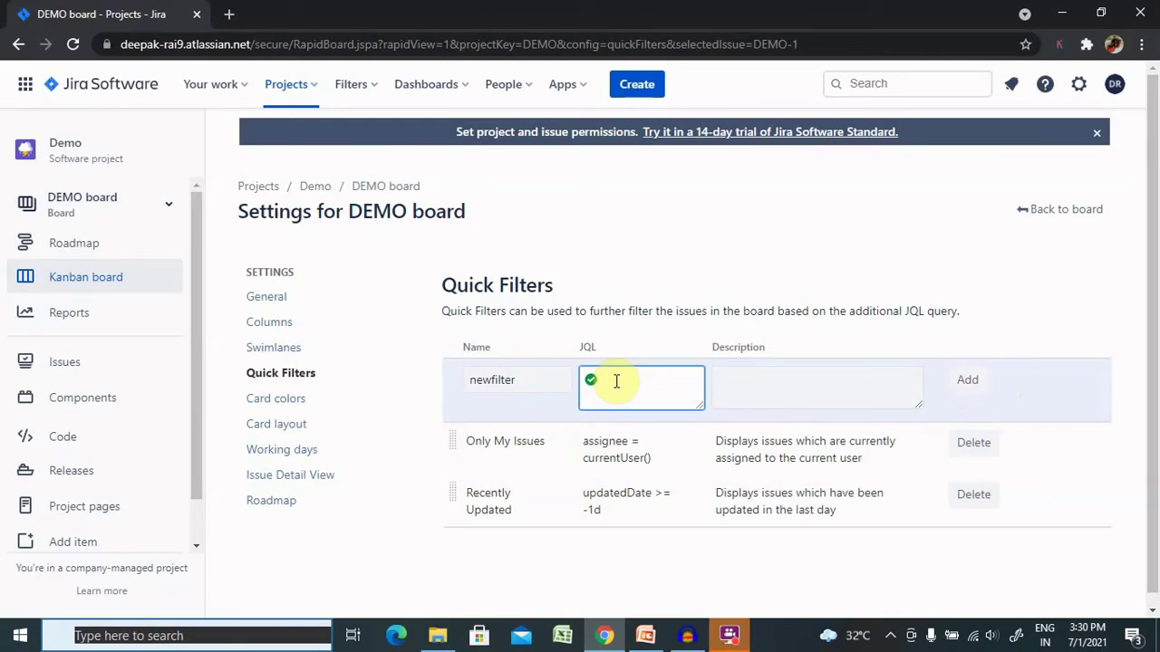
pyautogui.write('ass')
pyautogui.click(621, 423)
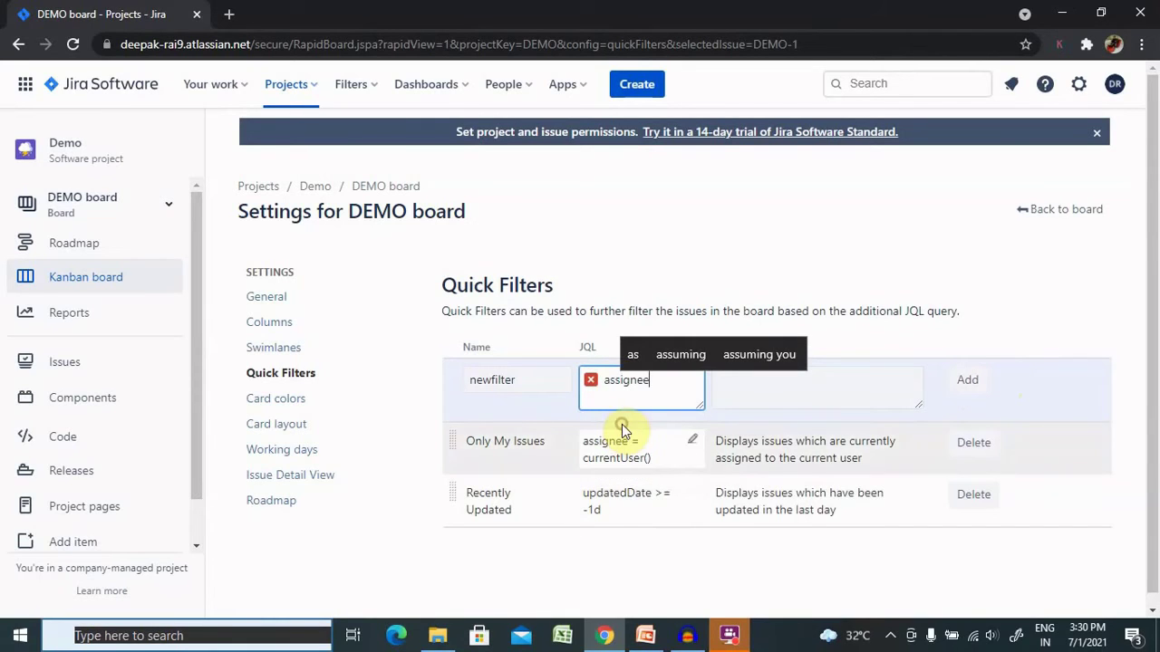
pyautogui.write('in ')
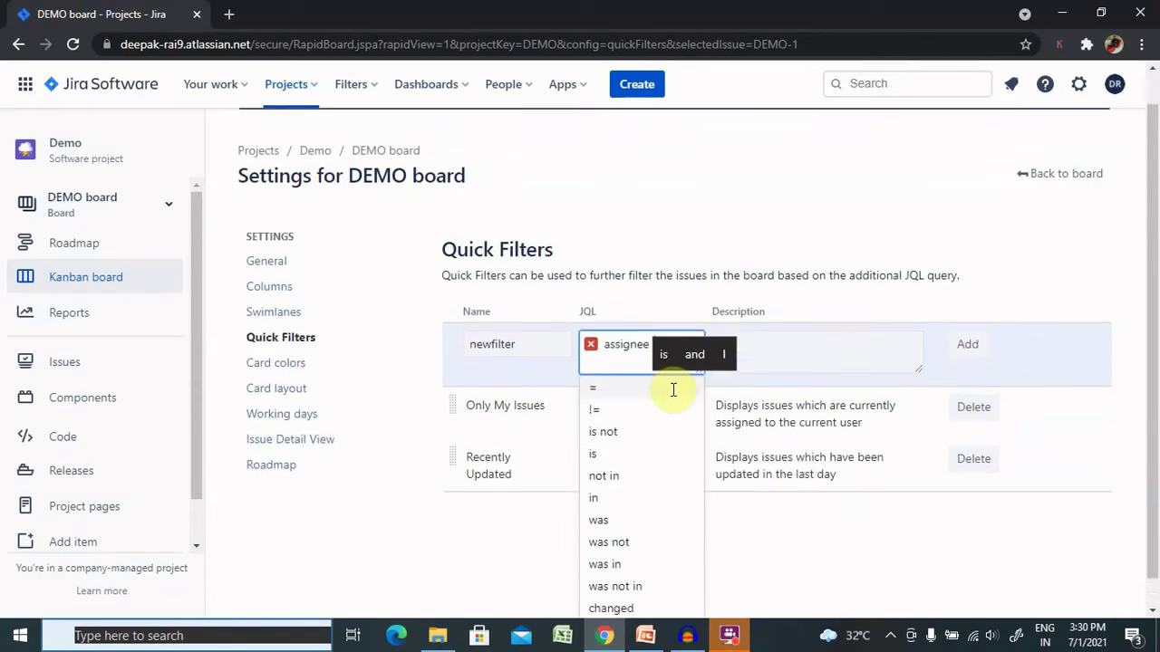
pyautogui.write('(')
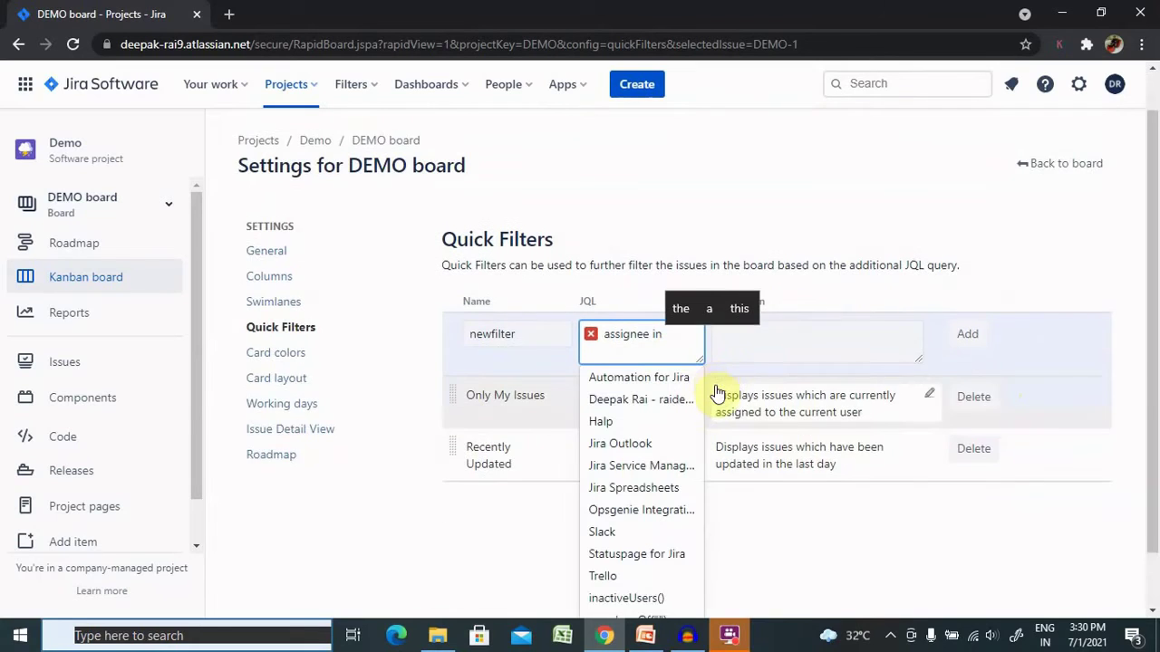
pyautogui.scroll(-1, 716, 390)
pyautogui.write('m')
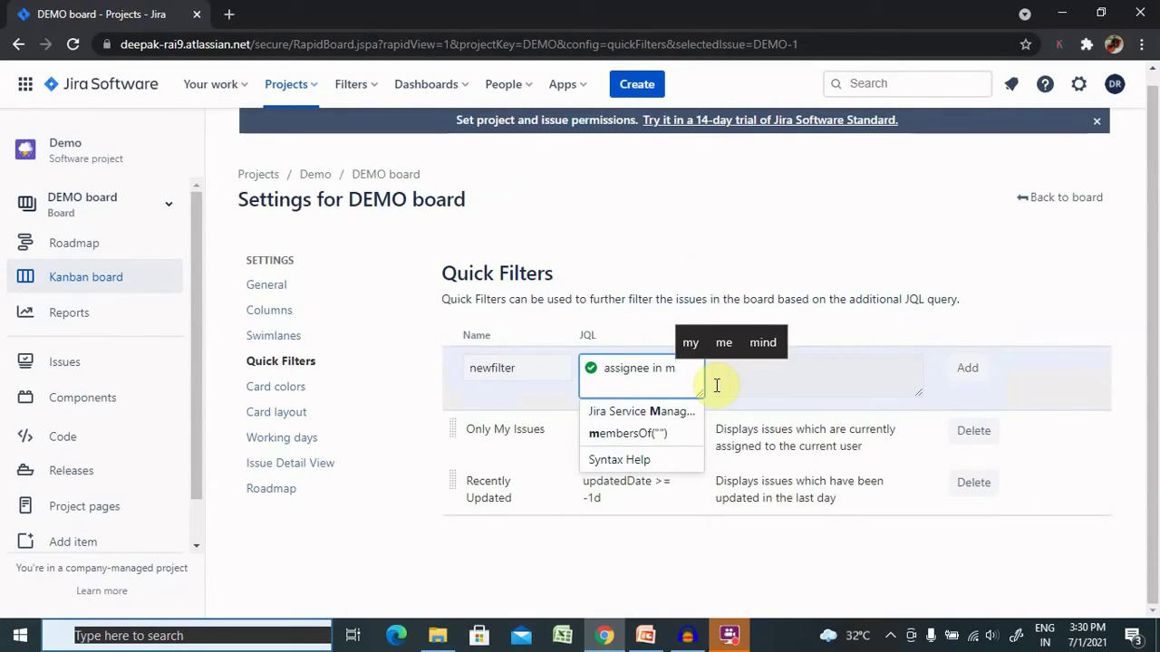
pyautogui.click(634, 437)
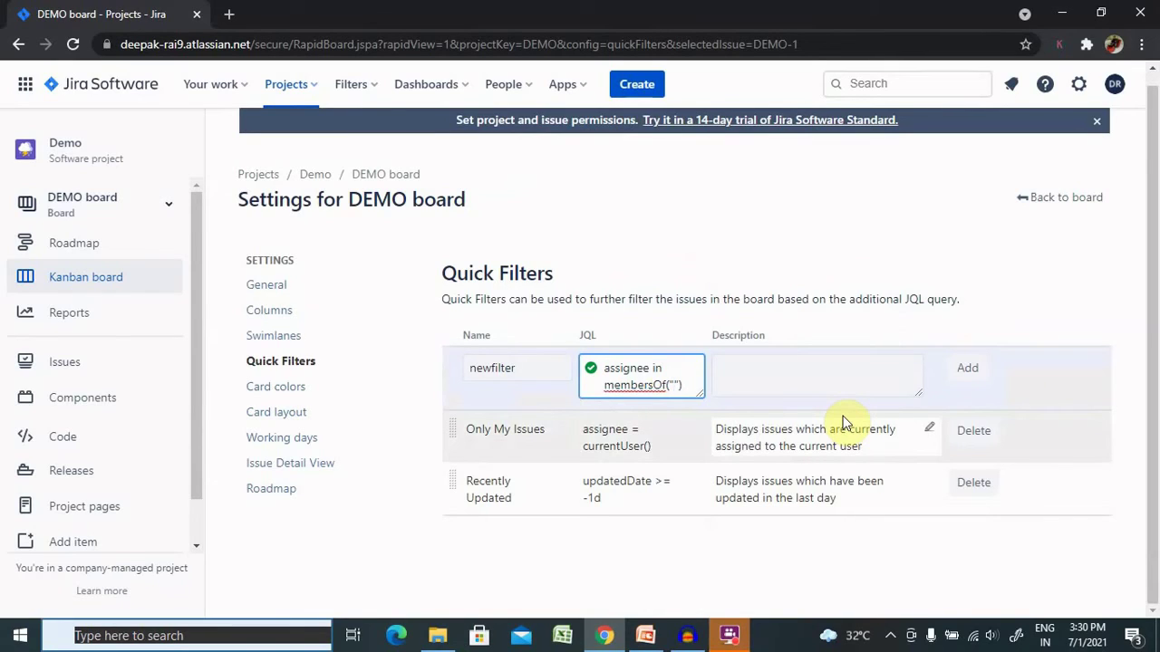
pyautogui.write('bu')
pyautogui.write('gfix')
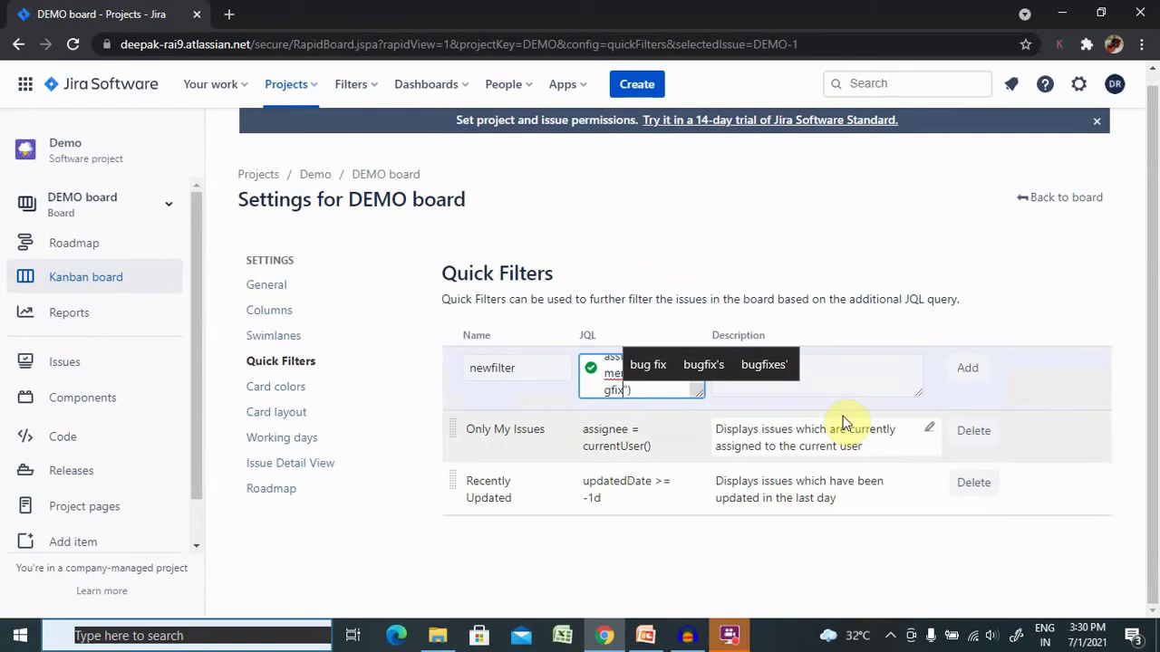
# Describe the new filter as "to filter with assigee" and try to add it to the board
pyautogui.click(843, 370)
pyautogui.write('t')
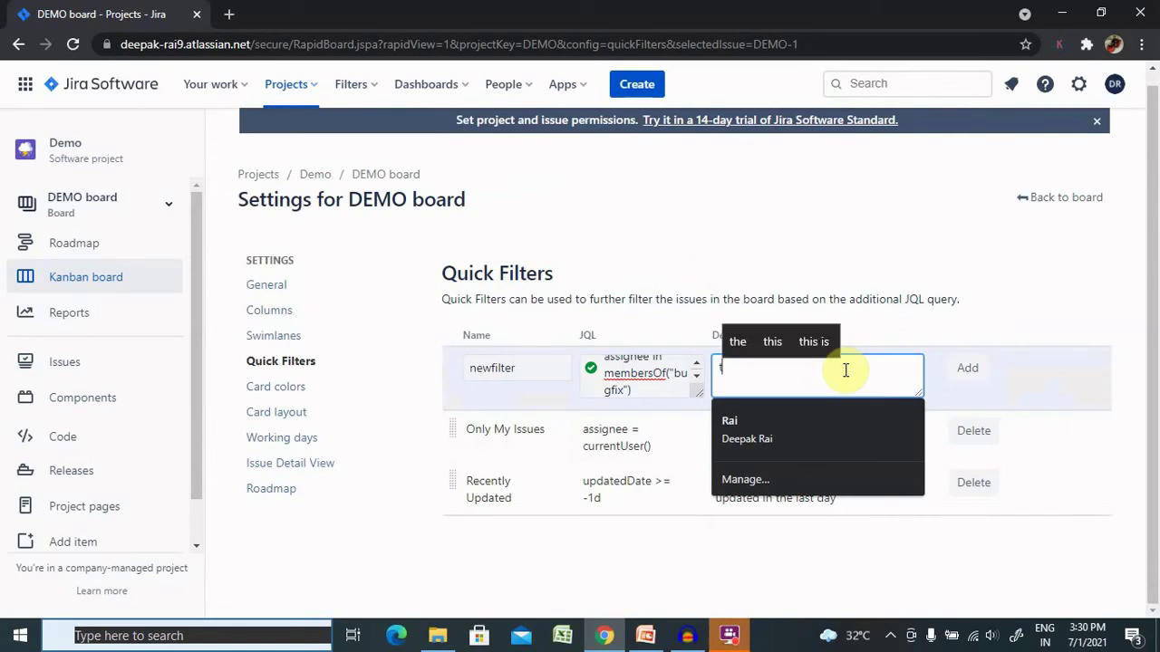
pyautogui.write('o filter with ass')
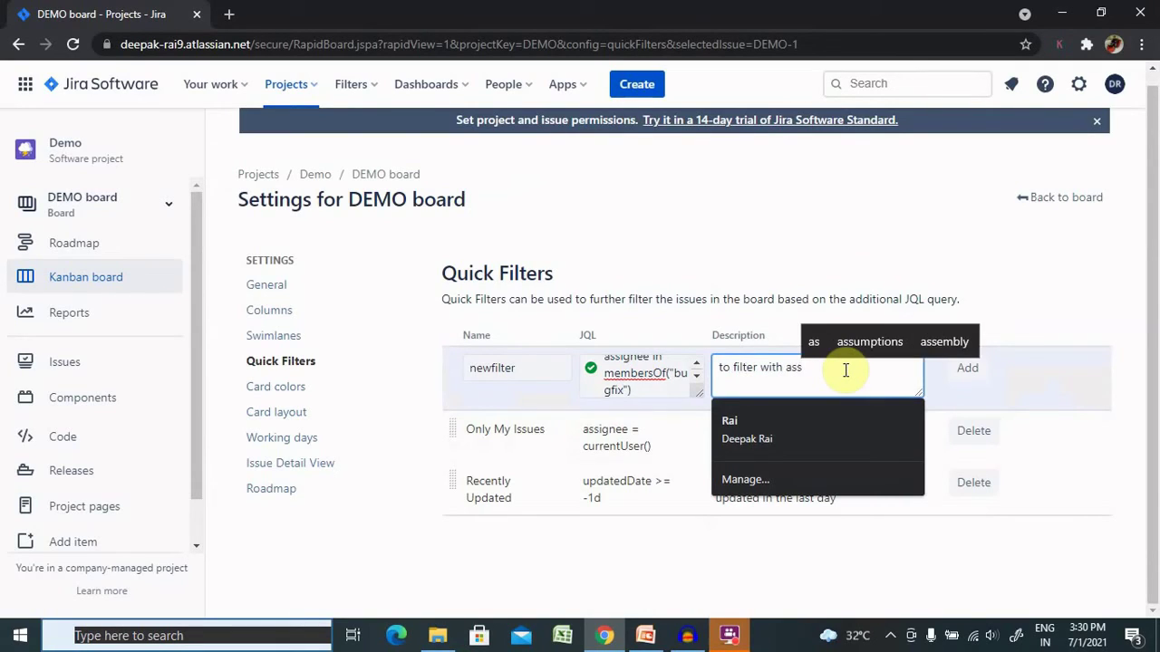
pyautogui.write('igee')
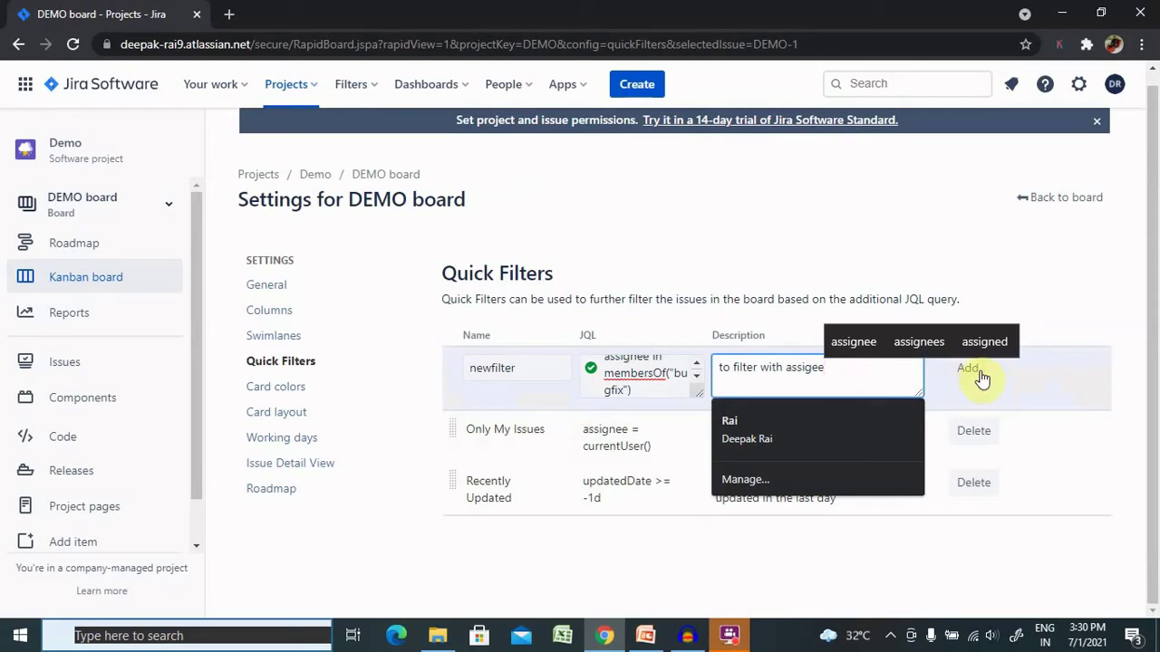
pyautogui.click(973, 371)
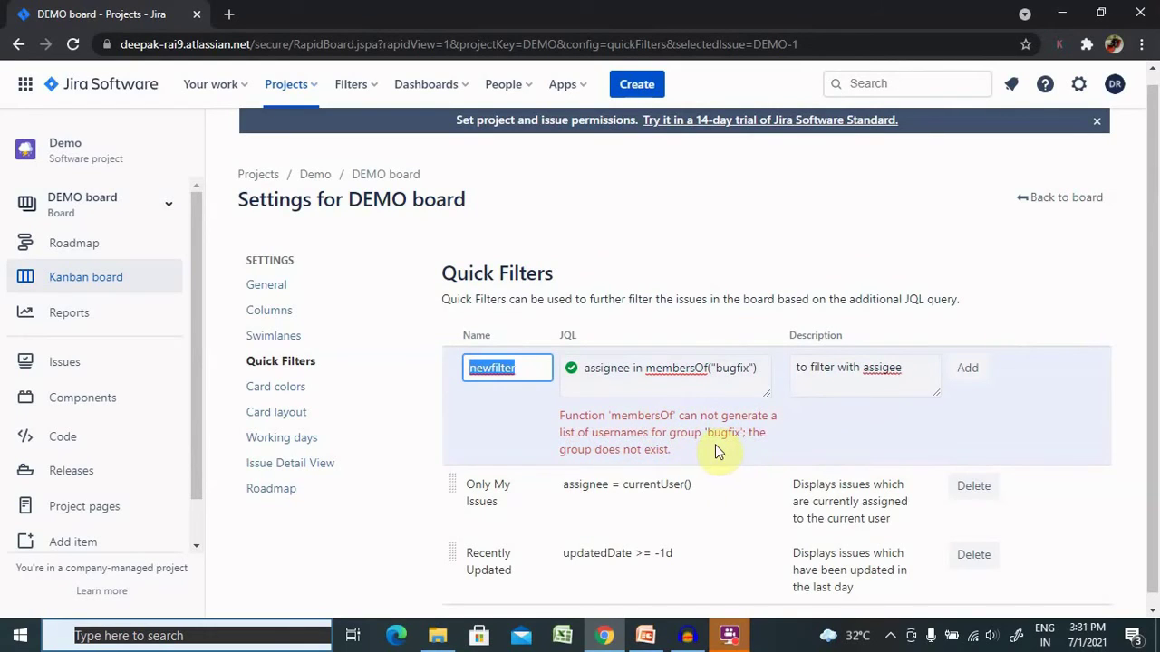
# Remove the bugfix group name from the filter's JQL, leaving assignee in membersOf(""), and try to add the filter again
pyautogui.click(749, 368)
pyautogui.press('BackSpace')
pyautogui.press('BackSpace')
pyautogui.press('BackSpace')
pyautogui.press('BackSpace')
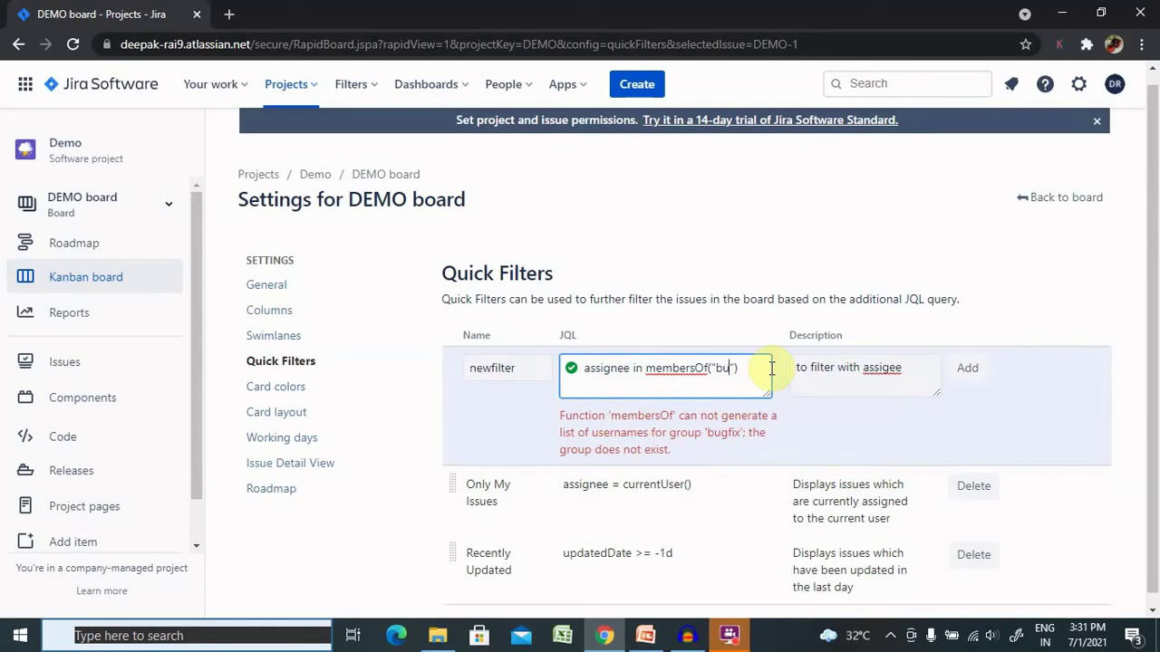
pyautogui.press('BackSpace')
pyautogui.press('BackSpace')
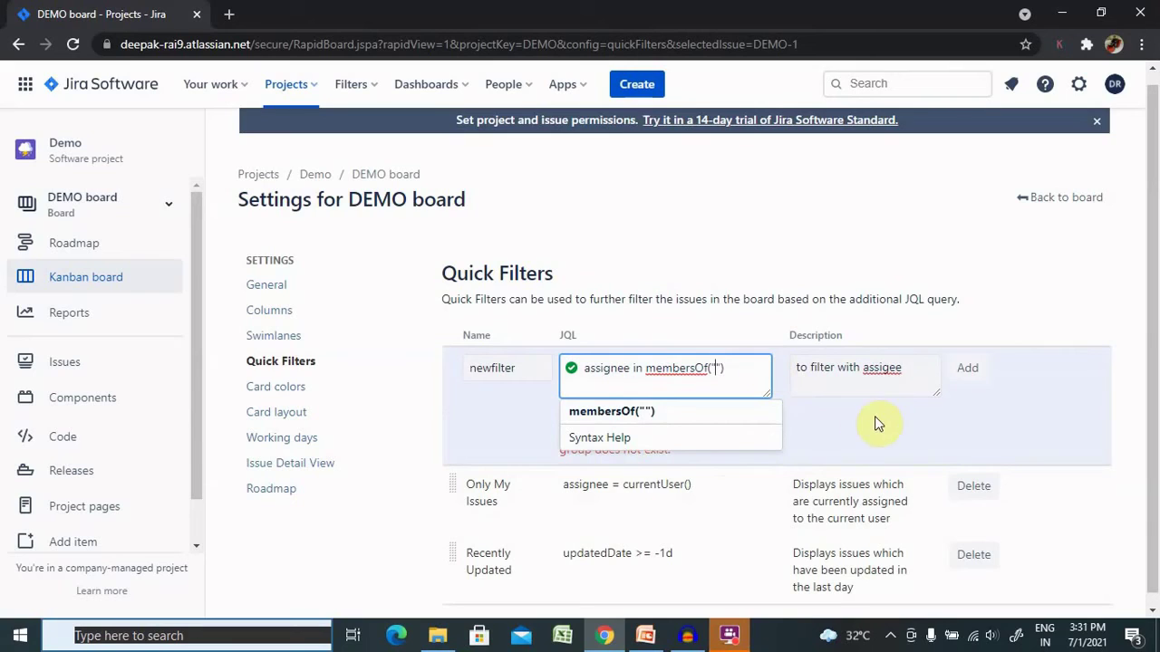
pyautogui.click(968, 381)
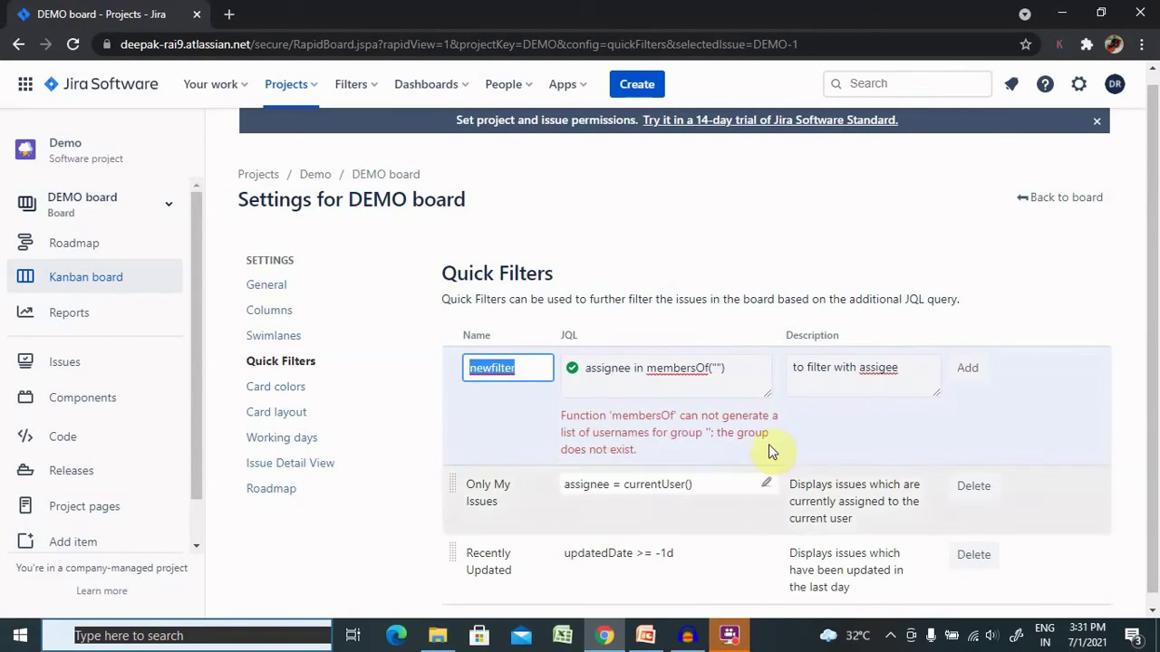
pyautogui.moveTo(1157, 340); pyautogui.dragTo(1157, 439)
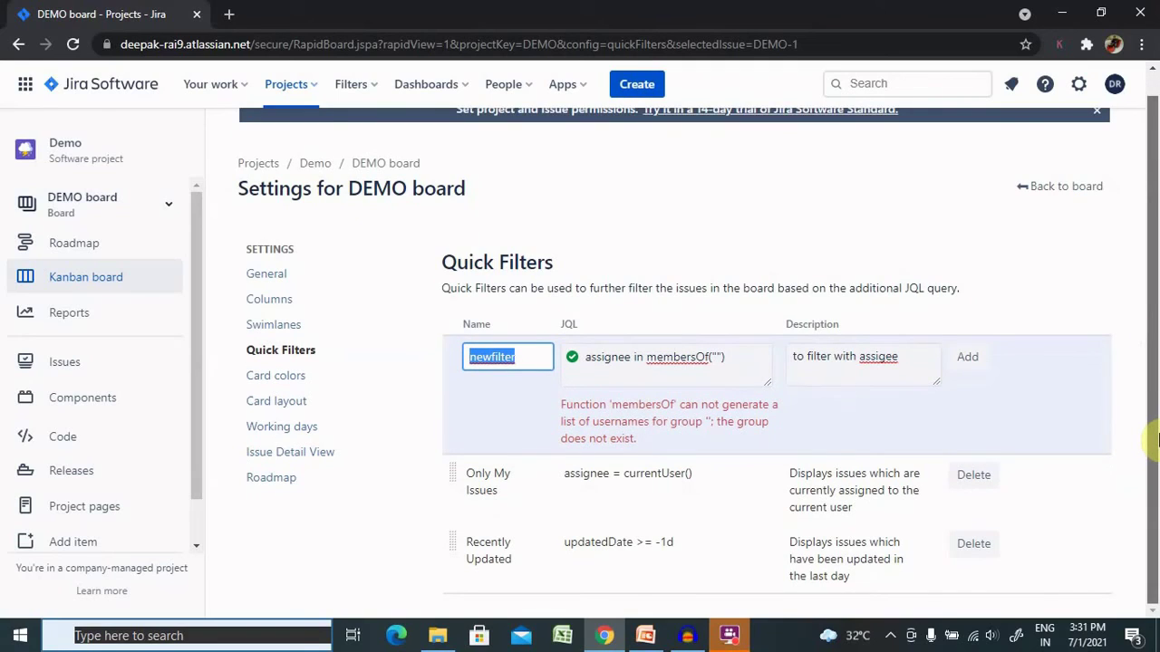